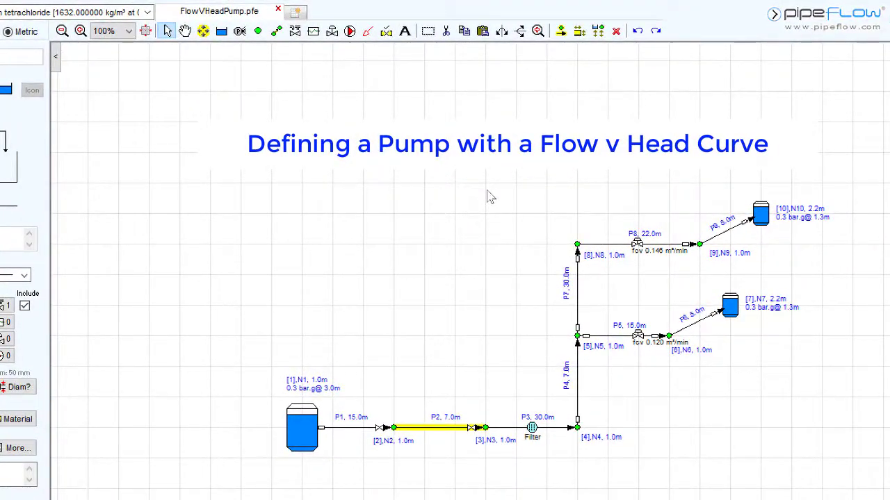
Step: Place a pump on pipe P2 and rename it SS Pump
click(349, 31)
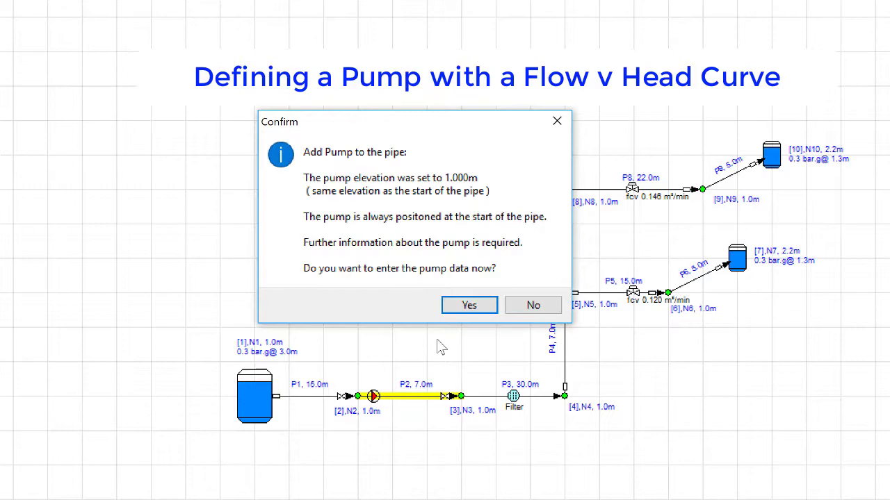
click(465, 316)
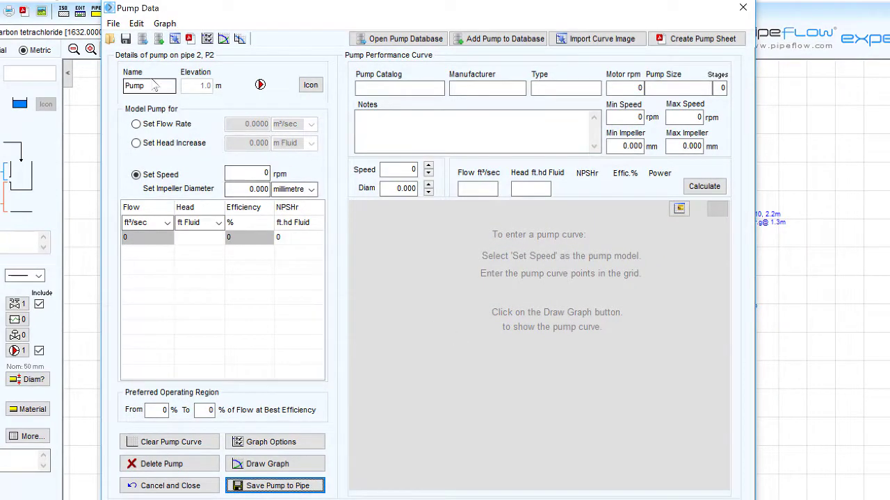
drag(155, 86, 115, 89)
text(SS)
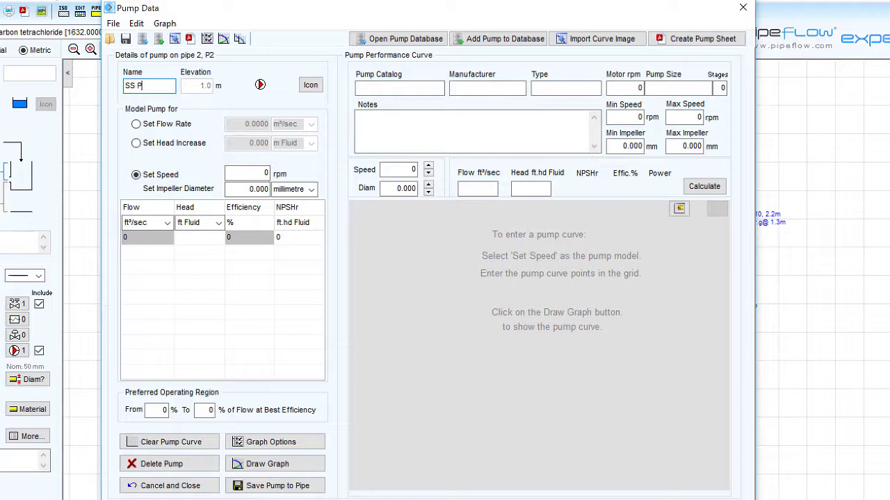
Step: Give the pump the green version of the second pump icon
click(310, 85)
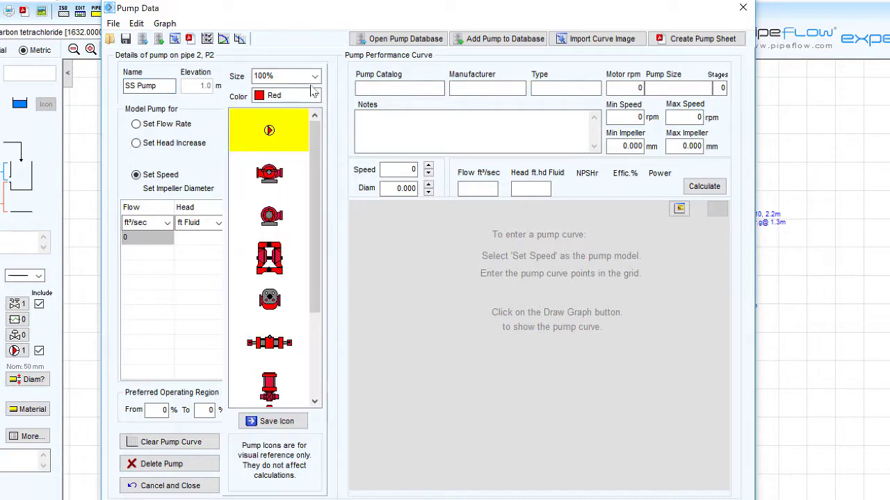
click(316, 95)
click(276, 132)
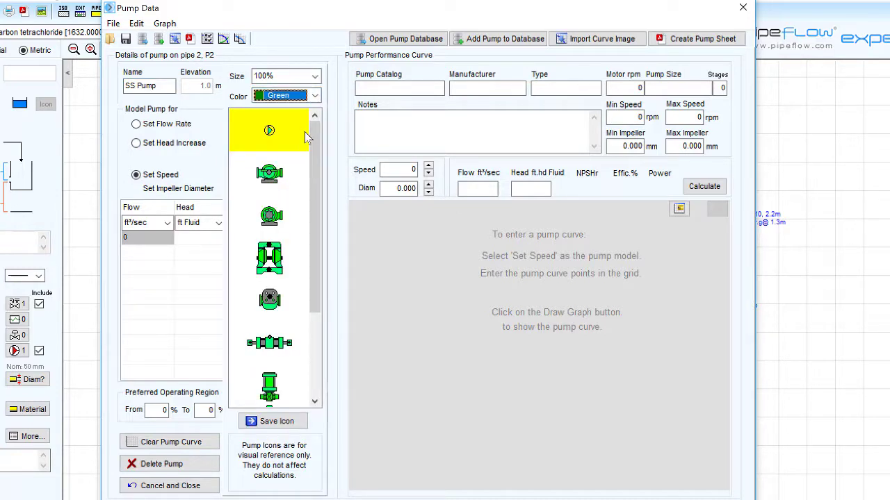
click(281, 176)
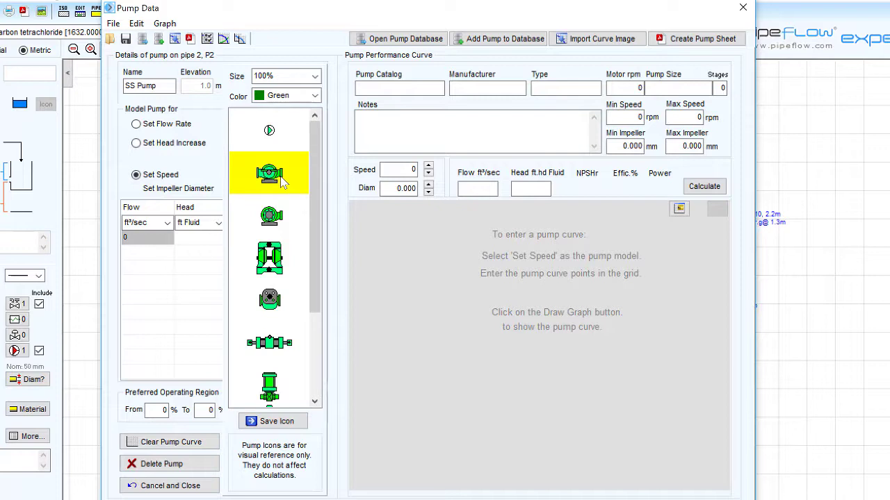
Step: Keep the green icon and set pump speed 960 rpm with a 250 mm impeller diameter
click(271, 421)
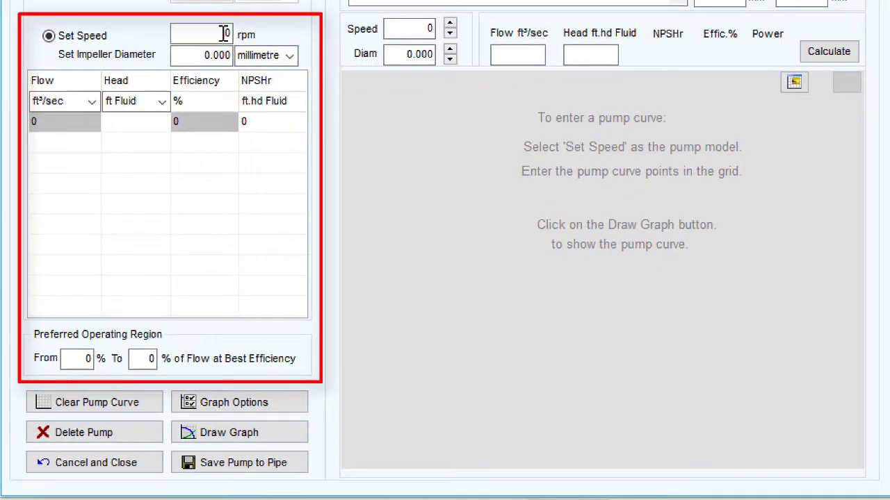
click(262, 174)
key(BackSpace)
text(960)
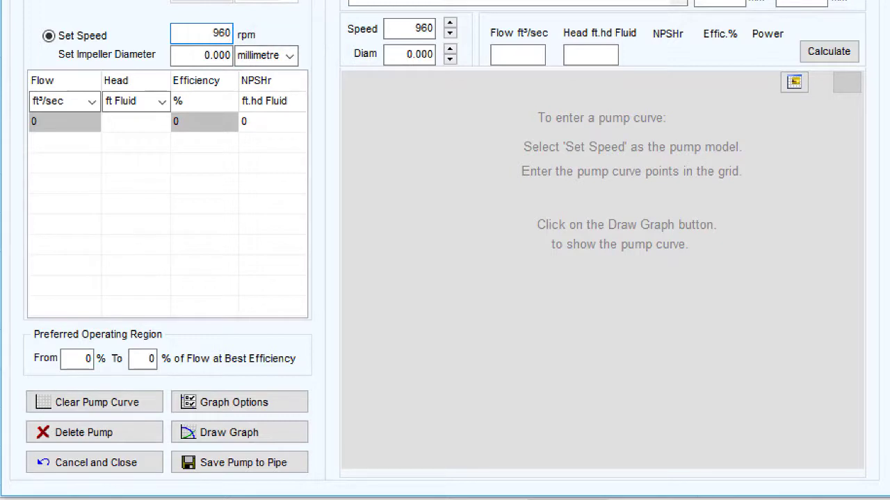
key(Tab)
text(250)
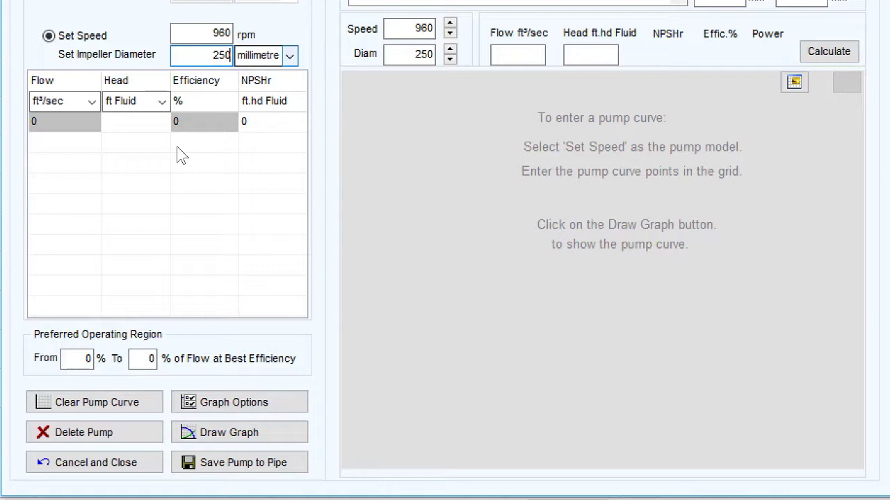
Step: Set the pump curve units to m³/min for flow and m Fluid for head
click(93, 102)
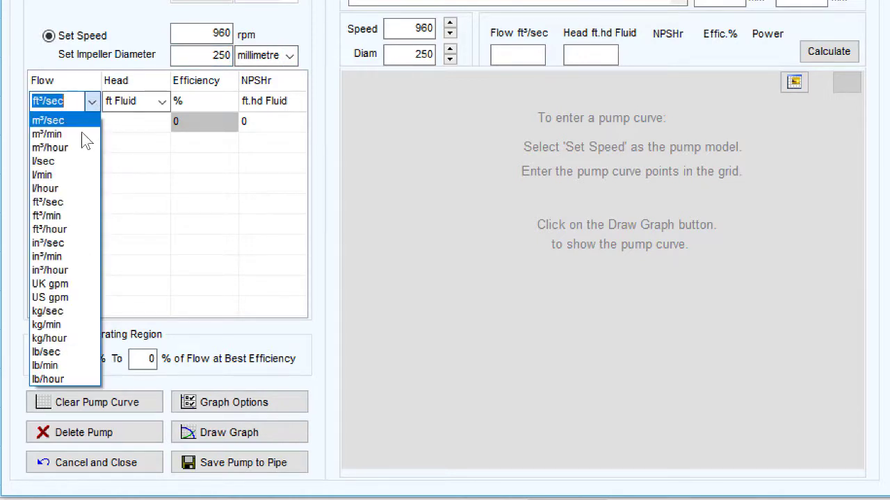
click(82, 135)
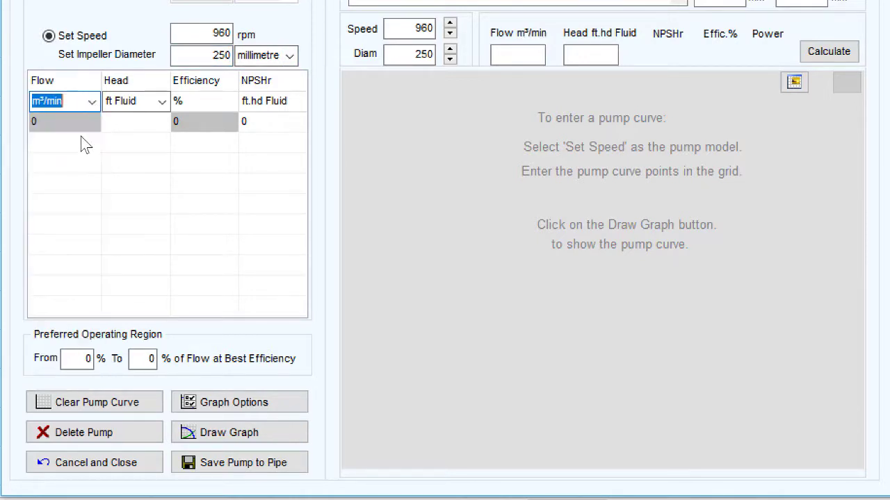
click(162, 101)
click(162, 122)
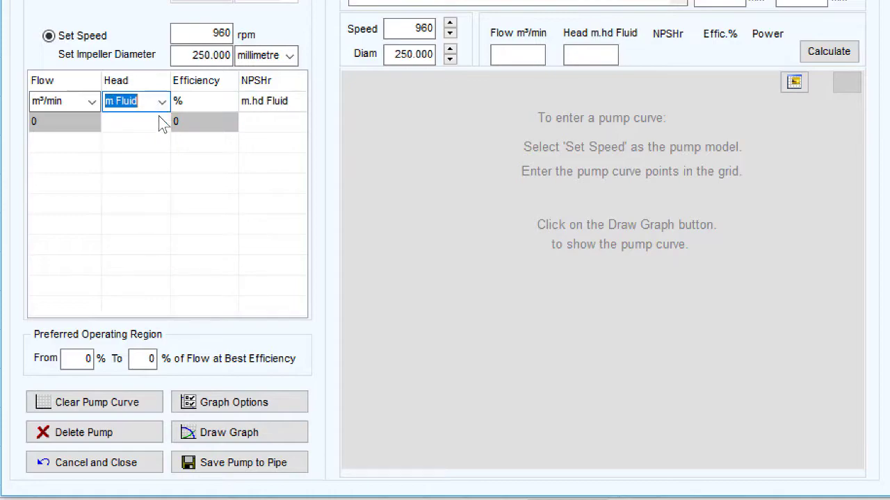
Step: Enter the zero-flow curve point: head 8, NPSHr 0.245
click(151, 124)
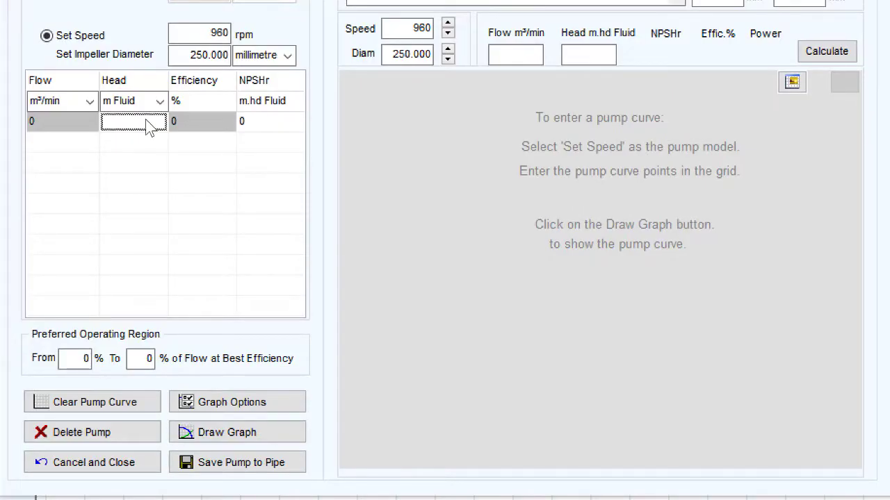
click(136, 124)
text(8.885)
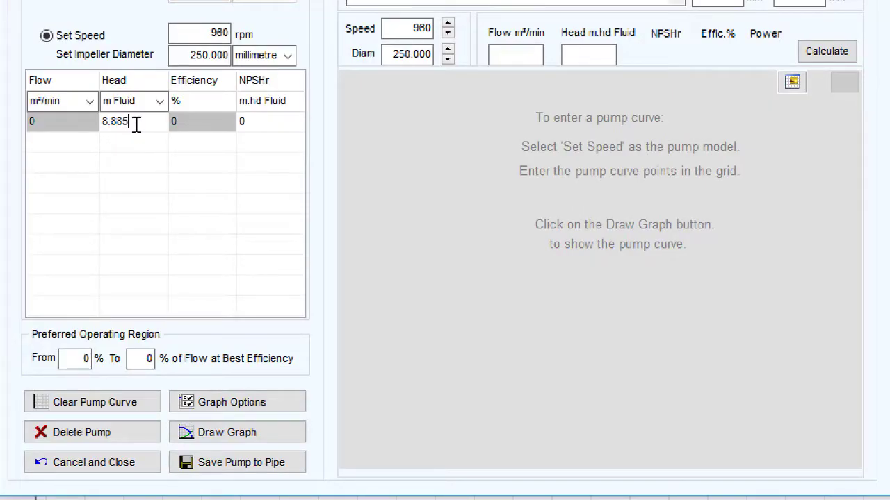
click(253, 124)
text(0.245)
Step: Add the 0.1 m³/min point: head 8.762, efficiency 65, NPSHr 0.245
click(63, 143)
text(0.1)
click(149, 142)
text(8.762)
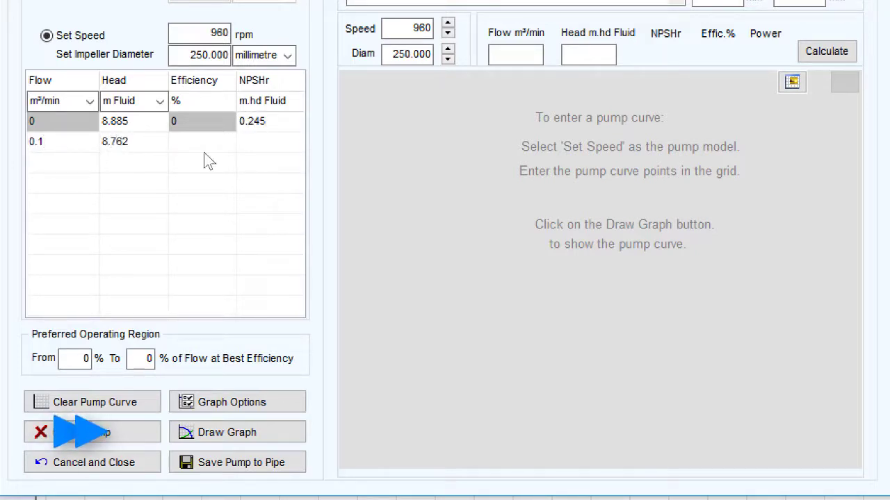
click(200, 142)
text(65)
click(270, 142)
text(0.245)
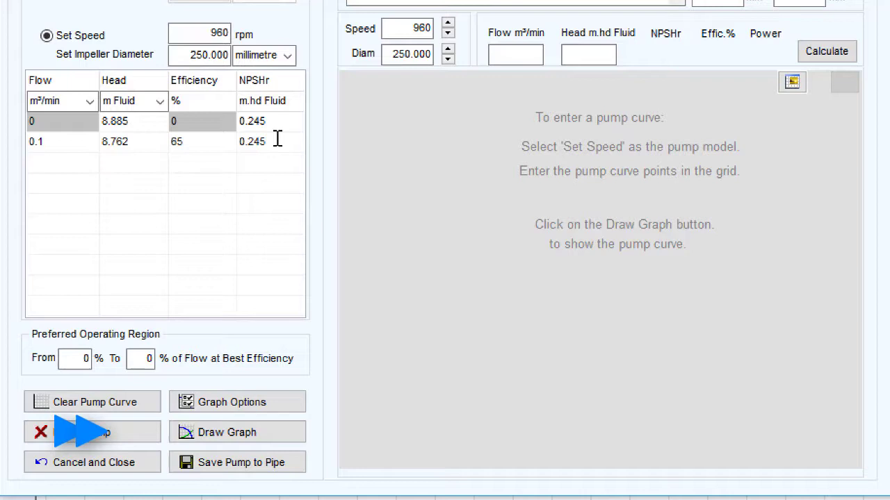
Step: Add the 0.2 m³/min point: head 8.272, efficiency 75, NPSHr 0.306
key(Tab)
text(0.2)
key(Tab)
text(8.272)
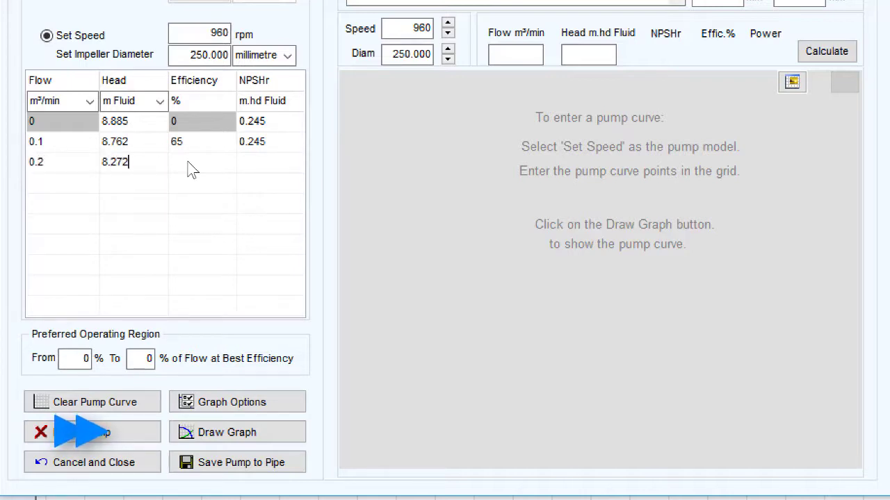
click(188, 169)
text(75)
key(Tab)
text(0.306)
Step: Add the 0.3 m³/min point: head 7.353, efficiency 78, NPSHr 0.460
click(85, 186)
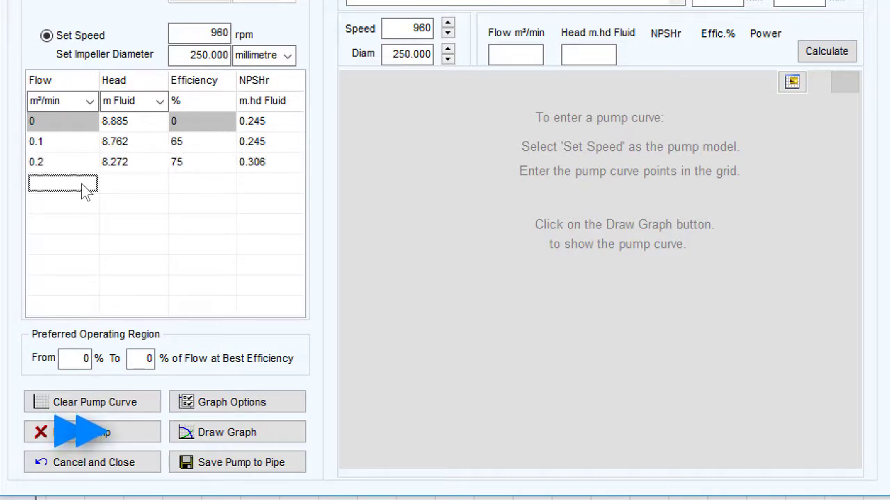
text(0.3)
click(129, 189)
text(7.353)
click(201, 188)
text(78)
click(296, 188)
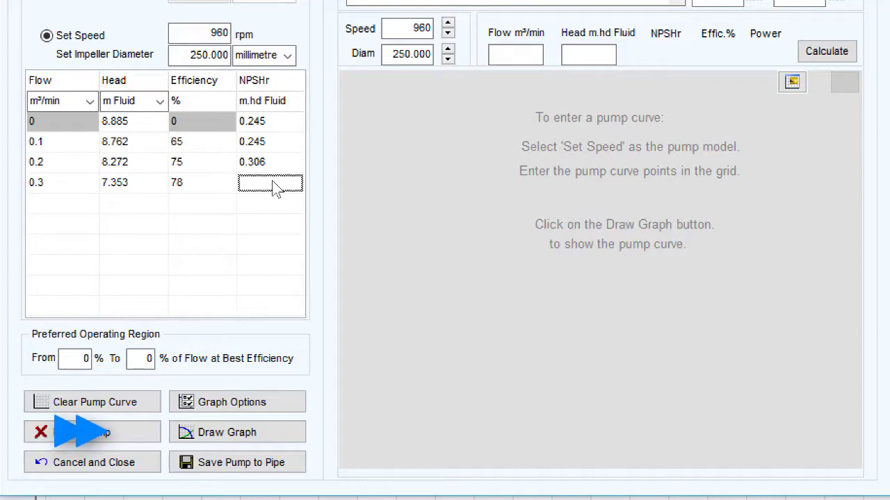
text(0.460)
Step: Add the 0.4 m³/min point: head 5.515, efficiency 70, NPSHr 0.797
click(62, 202)
text(0.4)
click(134, 205)
text(5.515)
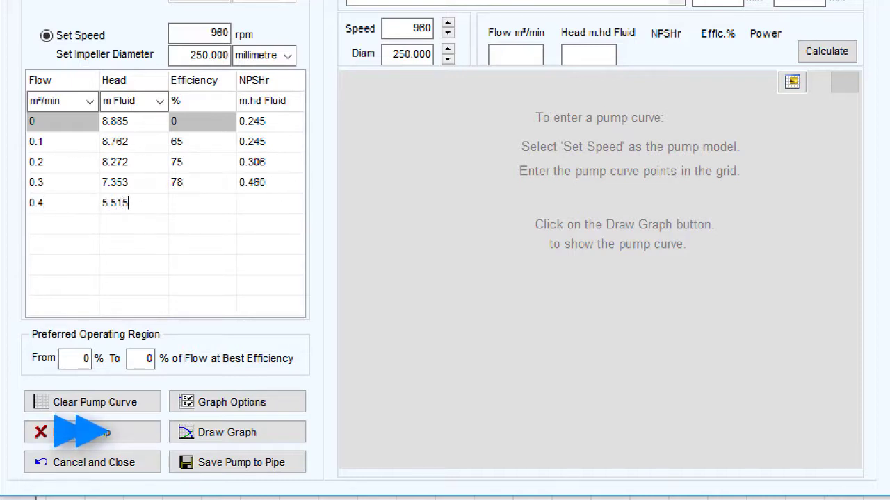
click(192, 205)
text(70)
click(258, 206)
text(0.797)
Step: Add the 0.5 m³/min point with head 2.757 and efficiency 50
click(71, 224)
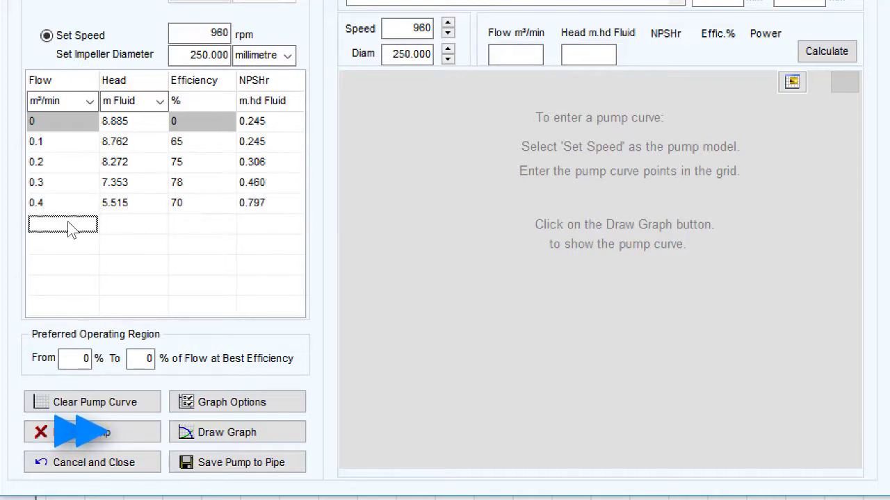
text(0.5)
click(134, 230)
text(2.757)
click(176, 227)
text(50)
click(296, 224)
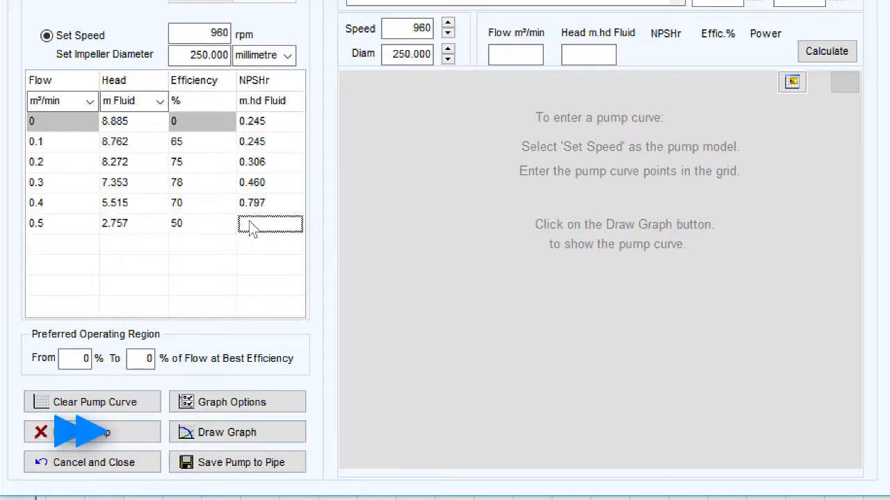
Step: Give the 0.5 point NPSHr 1.225, set a 70–130% preferred region, graph, save to P2
text(1.225)
click(78, 358)
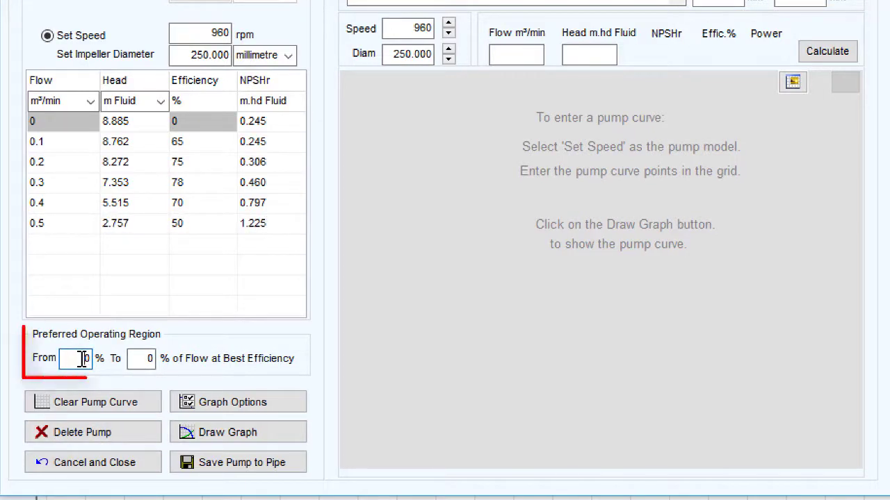
text(70)
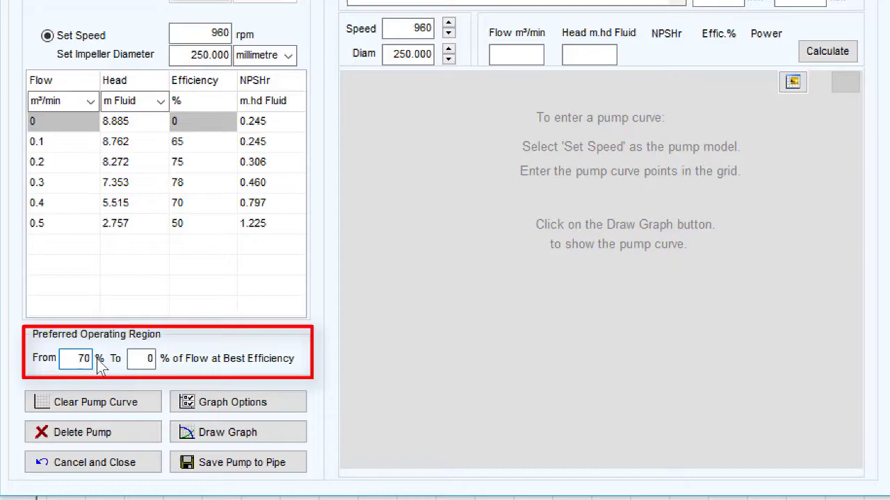
click(146, 359)
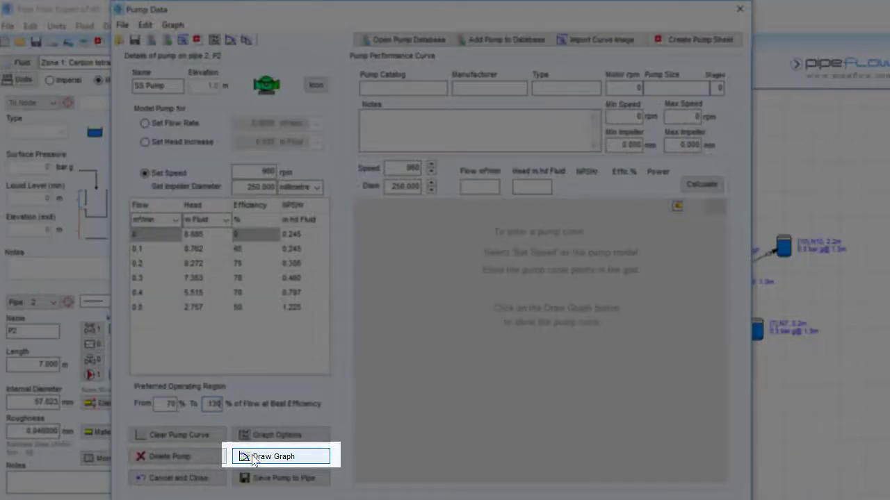
click(273, 457)
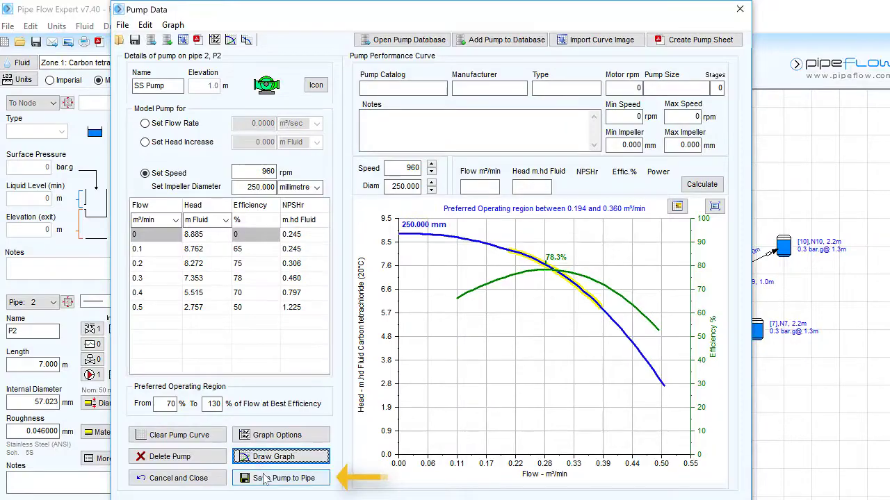
click(264, 478)
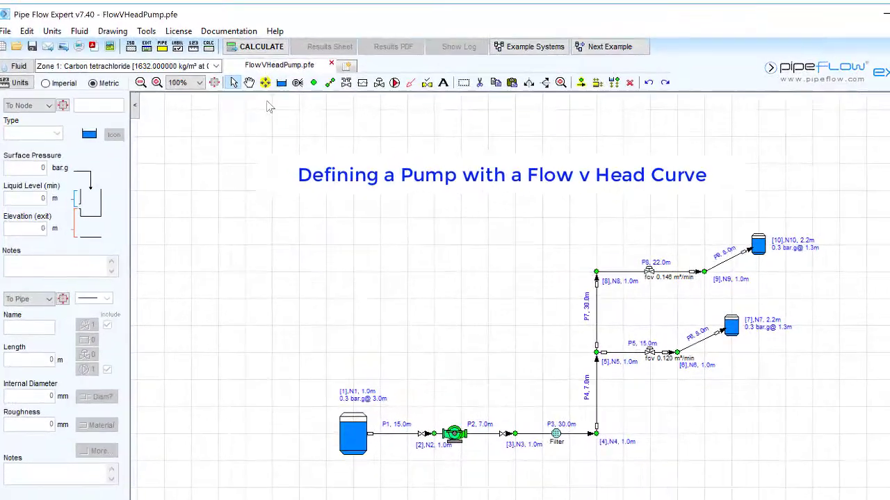
Step: Calculate the network, show results on the drawing, and open SS Pump's operating point
click(316, 73)
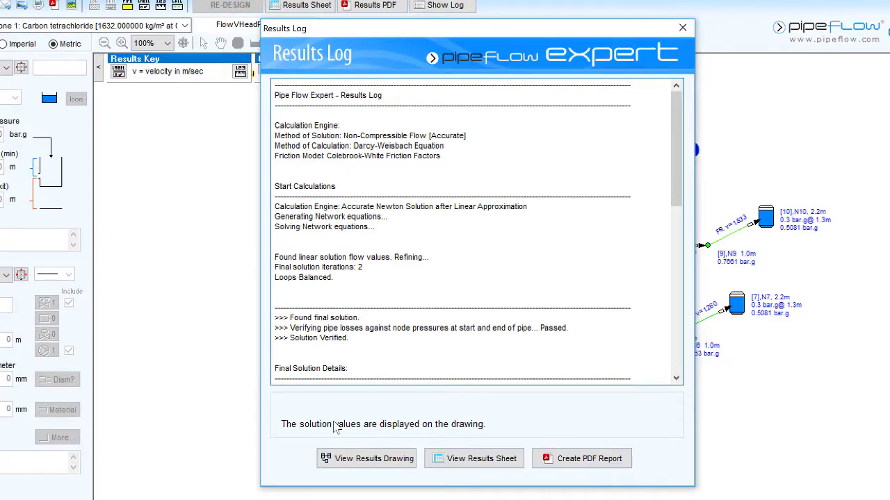
click(368, 460)
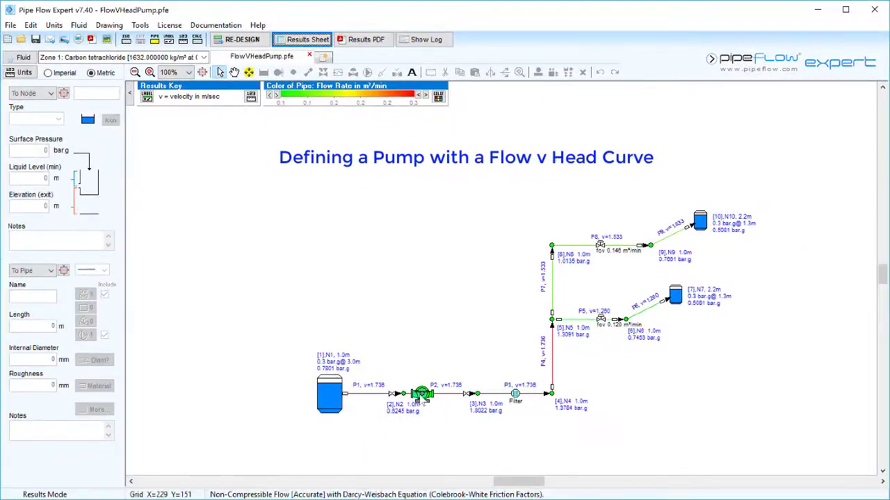
double_click(427, 401)
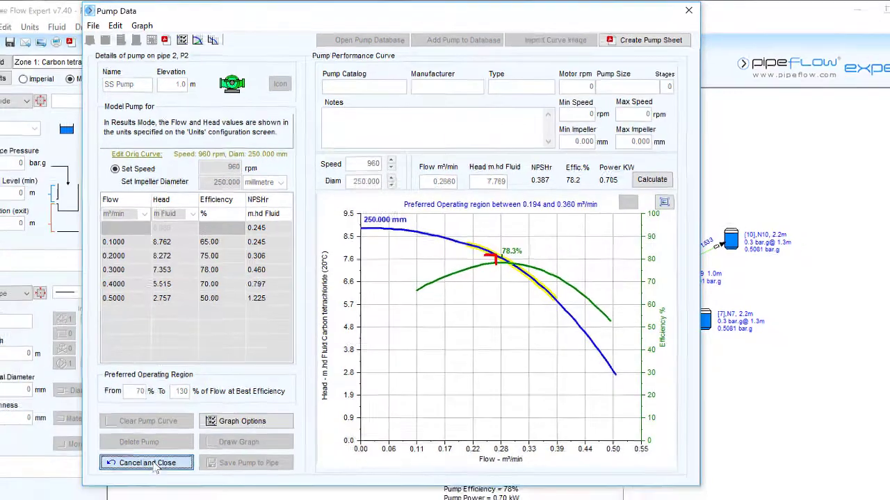
Step: Return the network to design mode and reopen the pump data on pipe P2
click(156, 479)
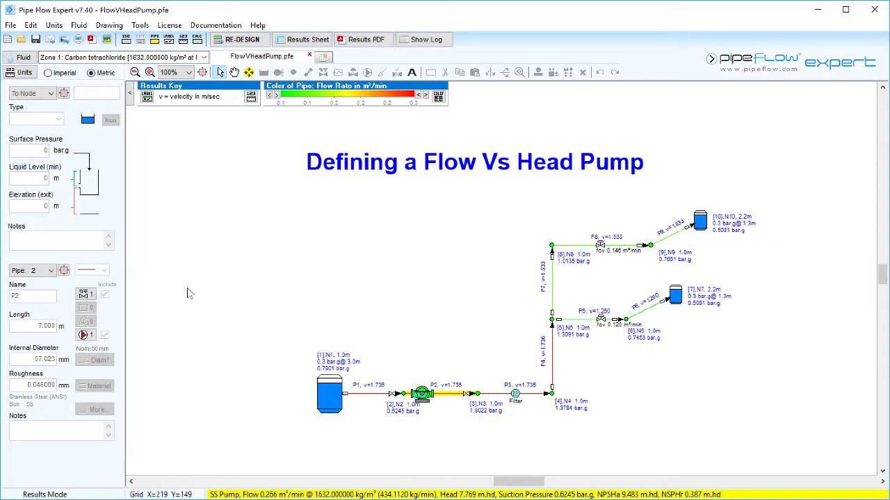
click(240, 42)
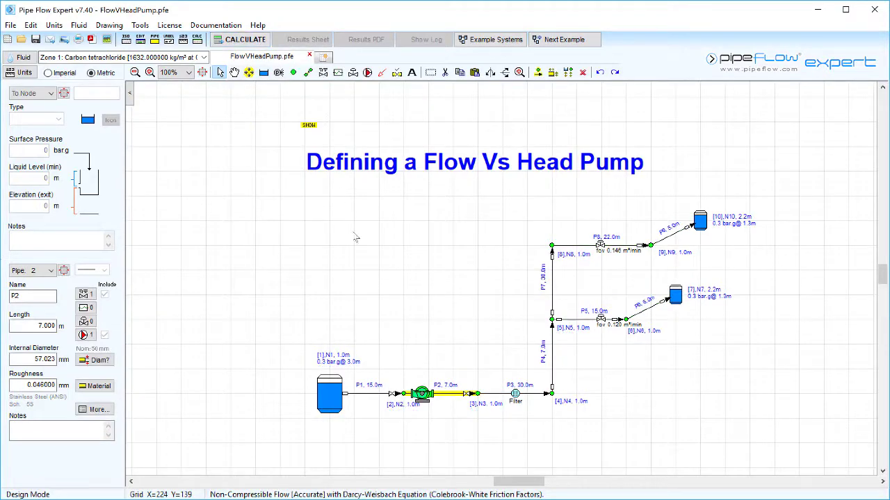
double_click(426, 391)
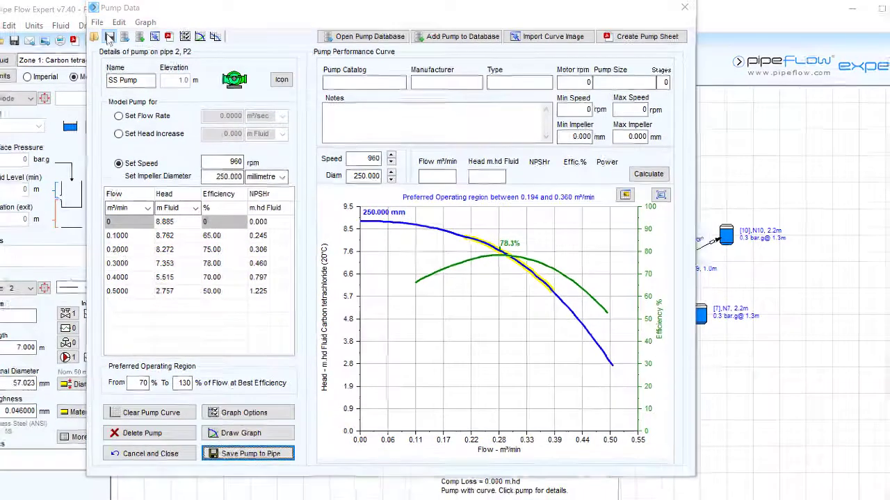
Step: Save the pump as a pump file named My Pump
click(97, 38)
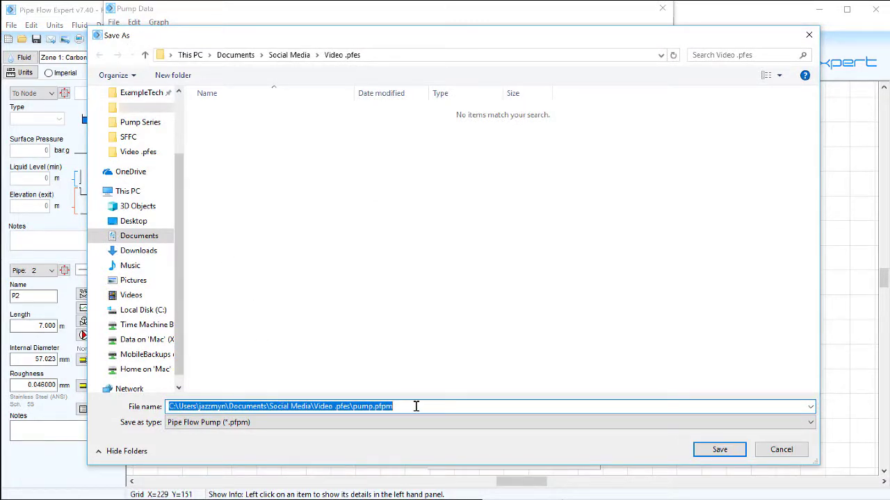
text(My Pump)
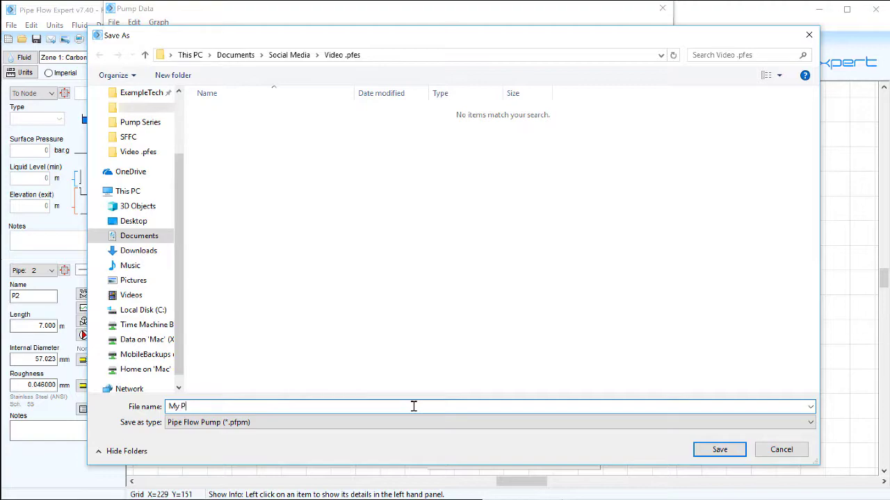
click(721, 451)
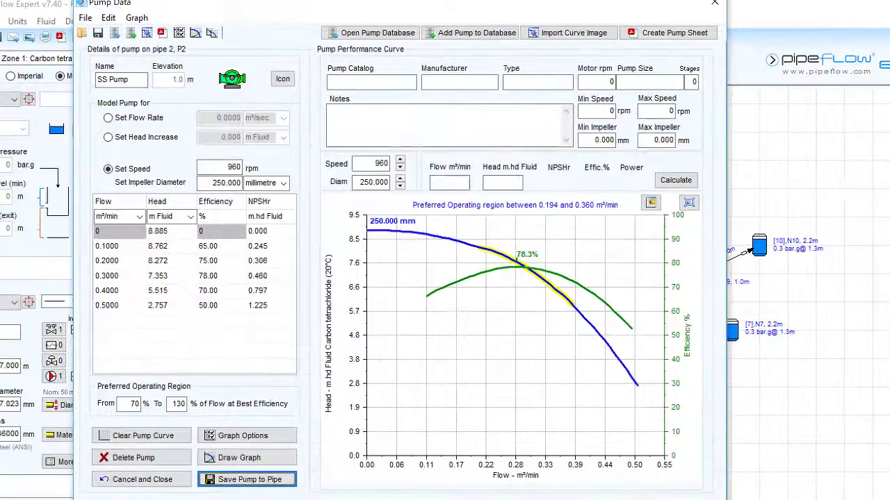
click(247, 480)
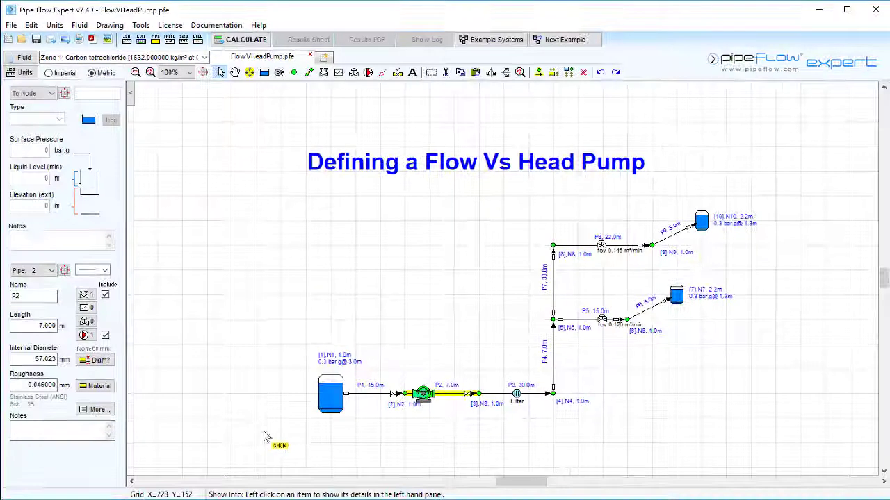